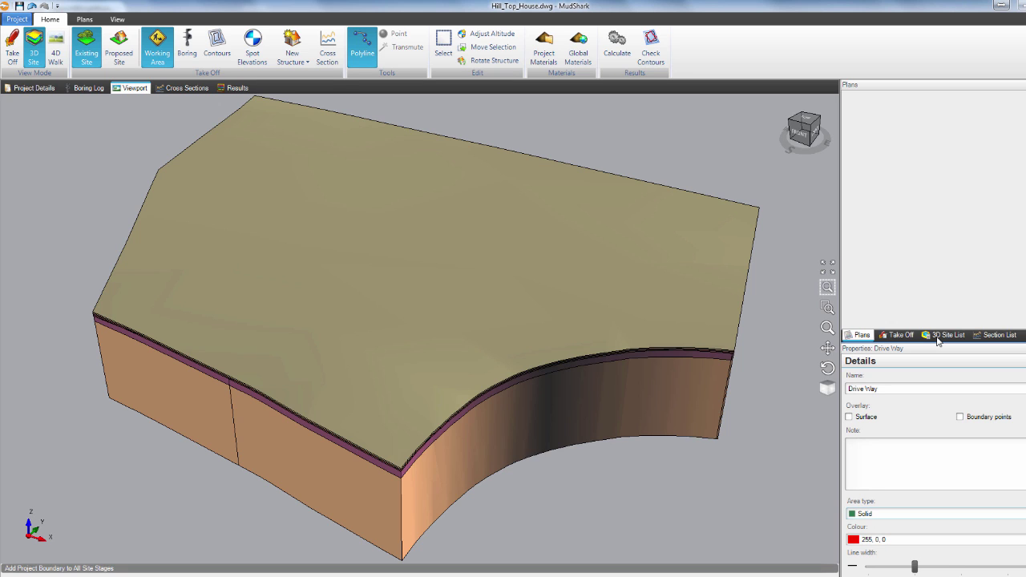
Step: Switch on the Proposed layers in the 3D Site List to show the Drive Way, Patio, Path way and House
left_click(943, 335)
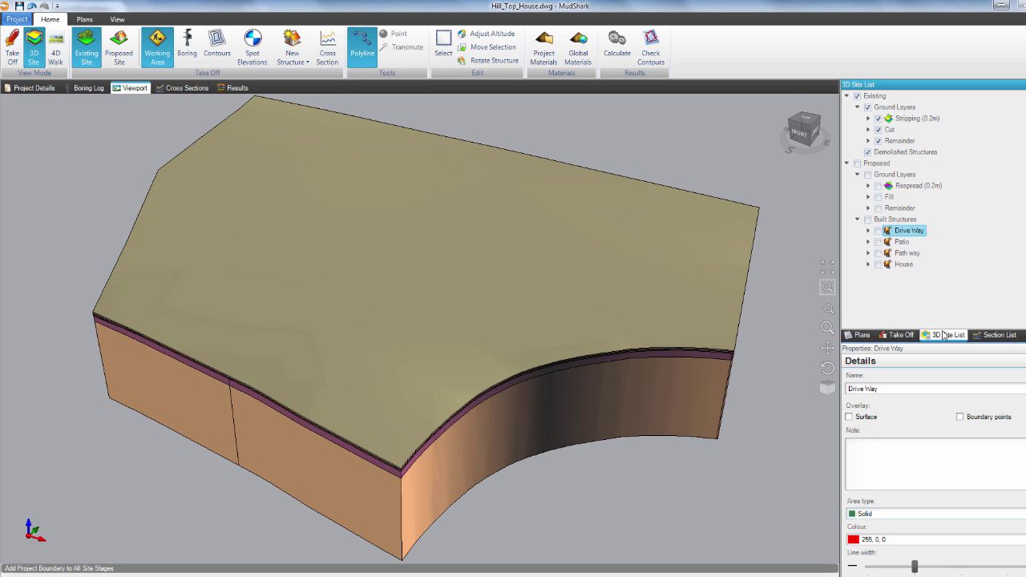
left_click(856, 163)
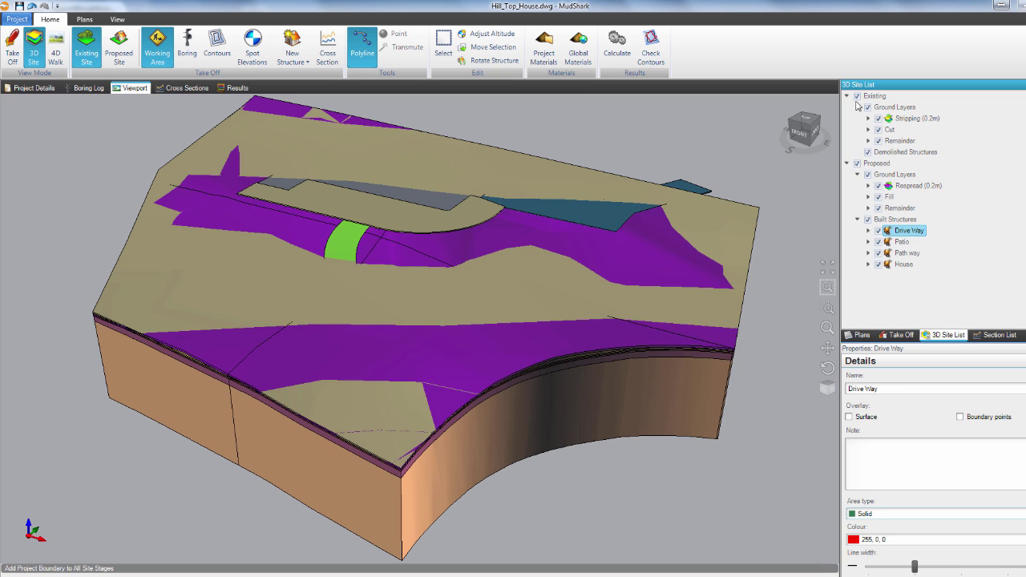
left_click(857, 163)
left_click(857, 164)
left_click(903, 264)
Step: Export the visible site from the Project menu as DWG, saving Hill_Top_House.dwgVisible Site.dwg
left_click(17, 18)
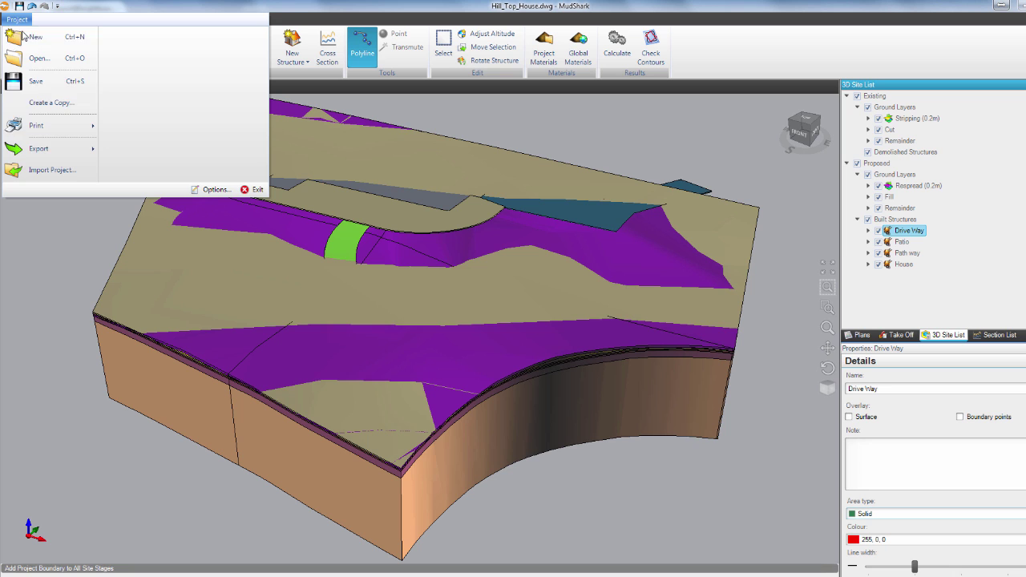
mouse_move(43, 152)
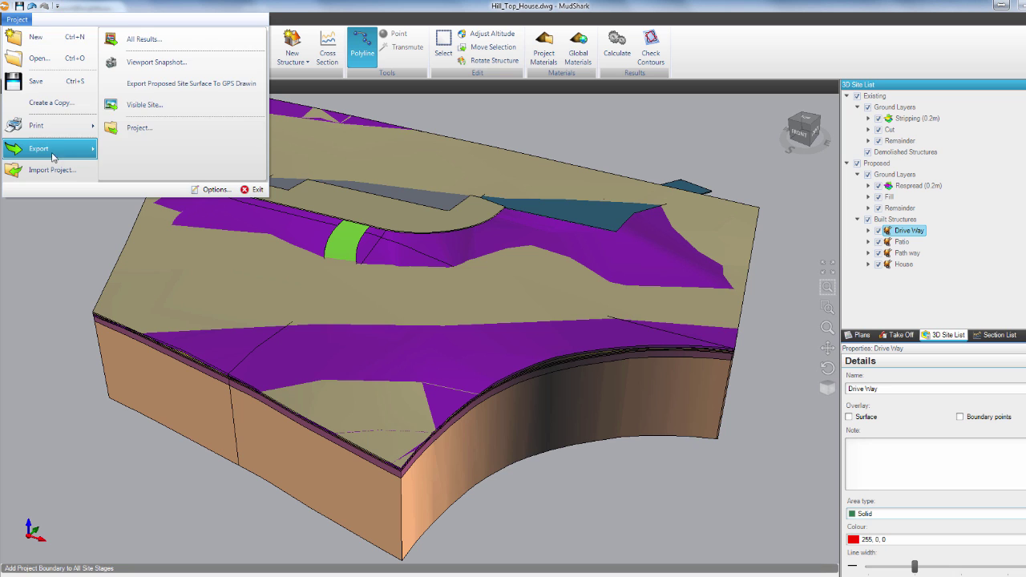
left_click(131, 114)
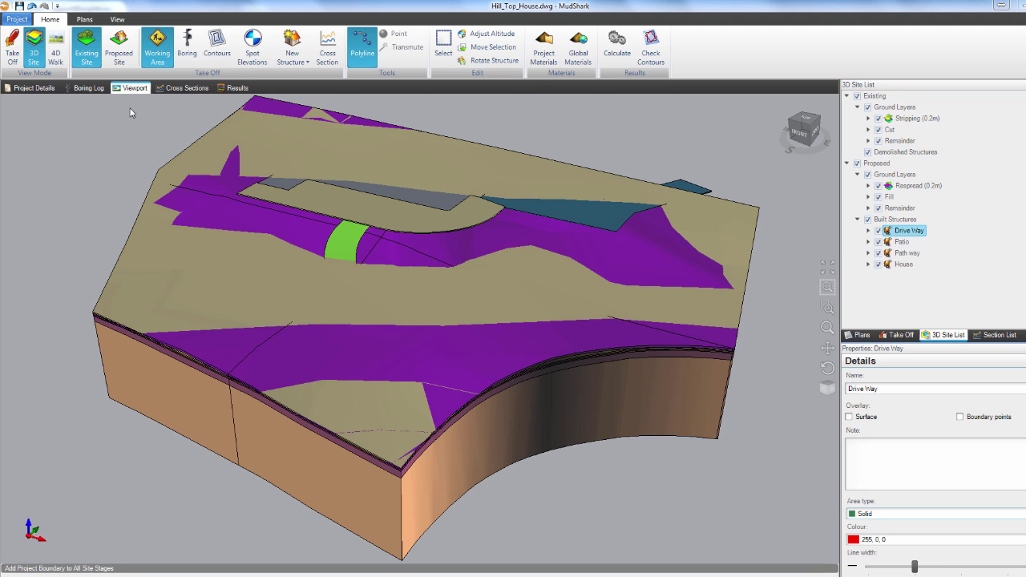
left_click(158, 259)
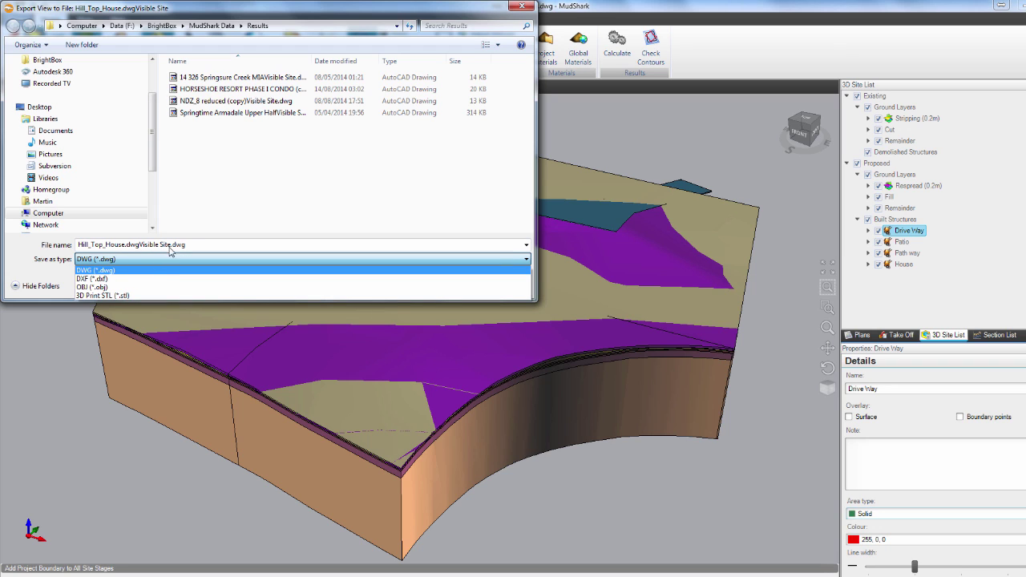
left_click(228, 241)
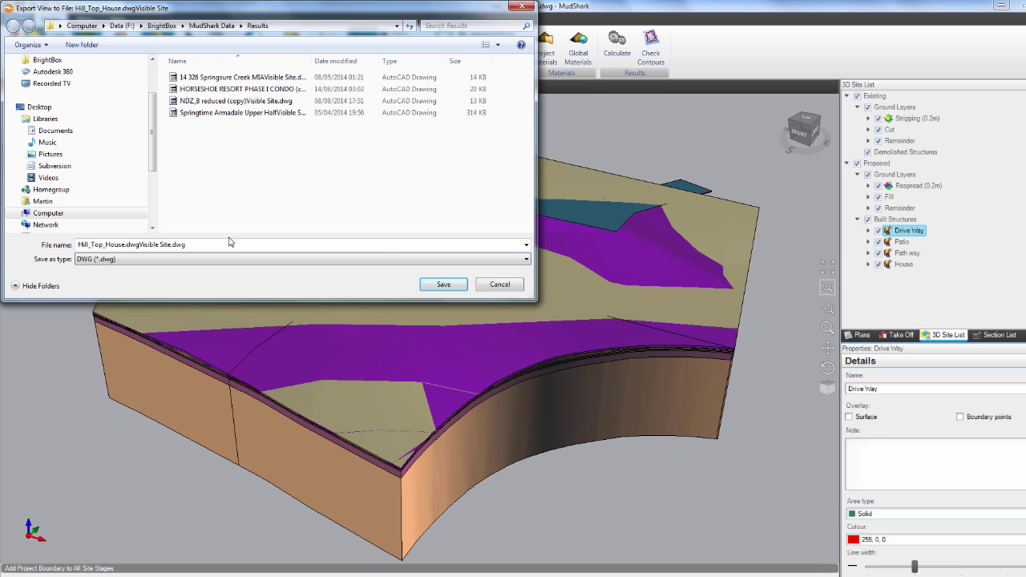
left_click(442, 286)
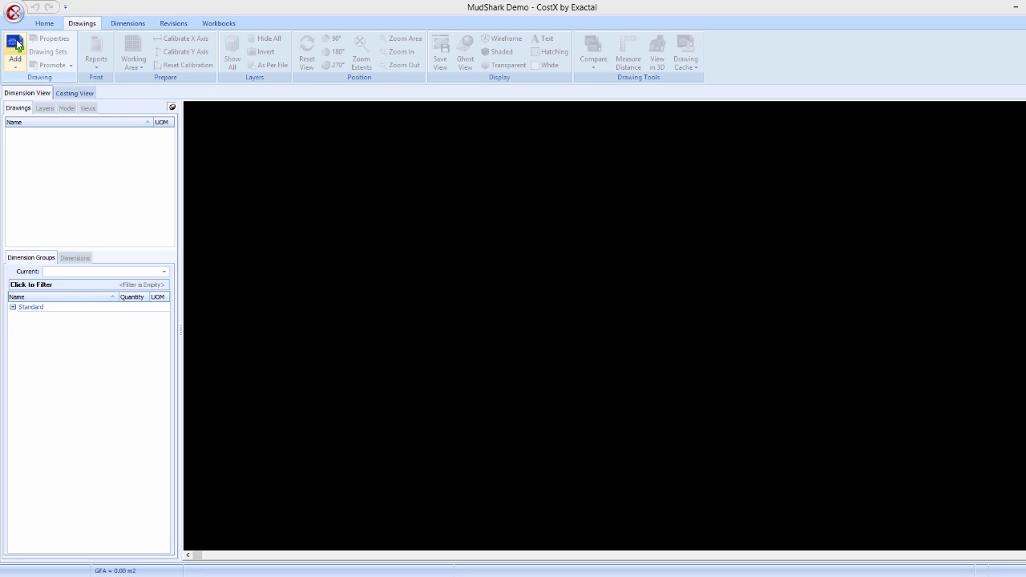
Step: Add Hill Top HouseVisible Site.dwg to CostX as a 3D drawing and show its Site model tree
left_click(17, 45)
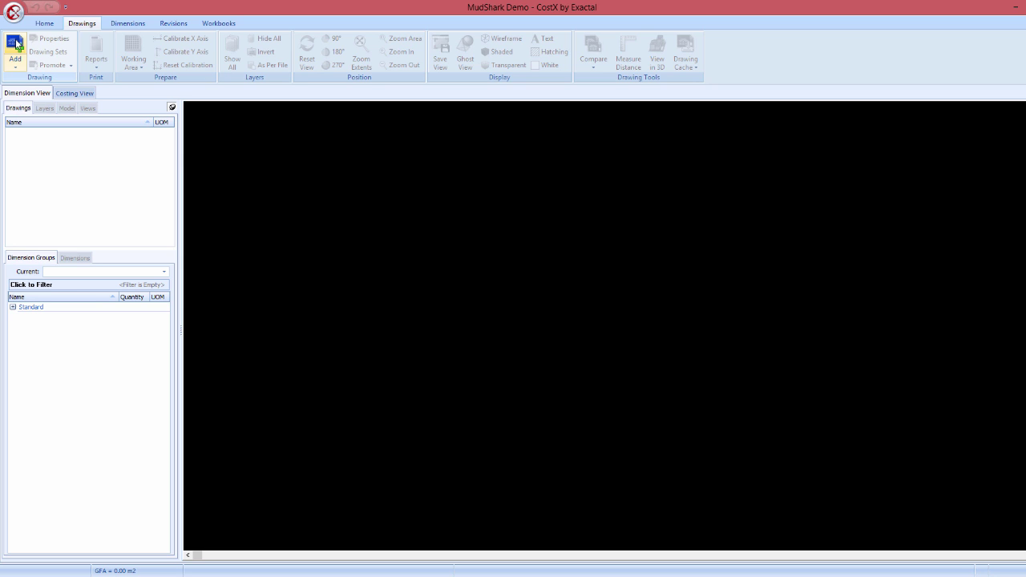
left_click(17, 44)
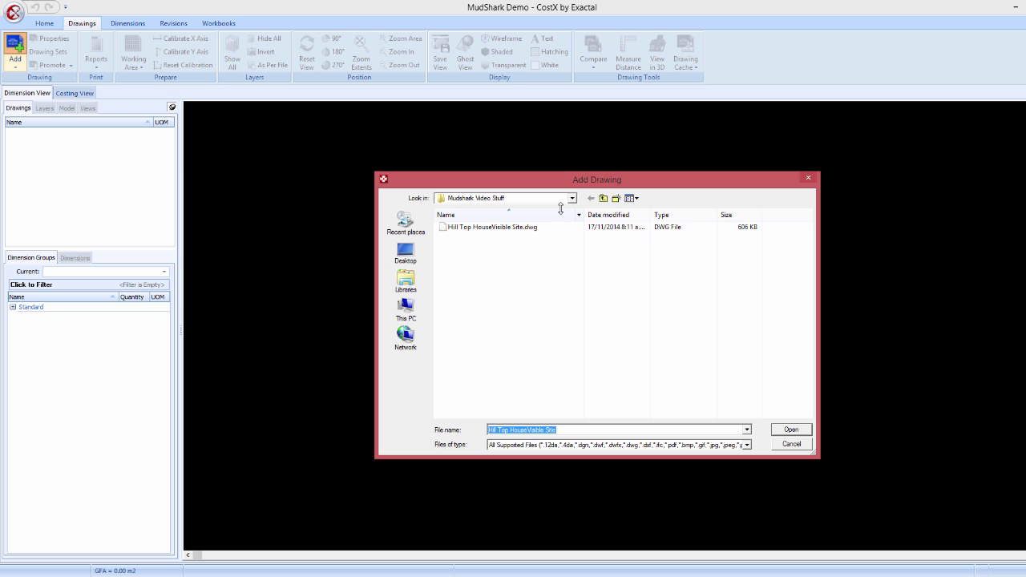
left_click(515, 228)
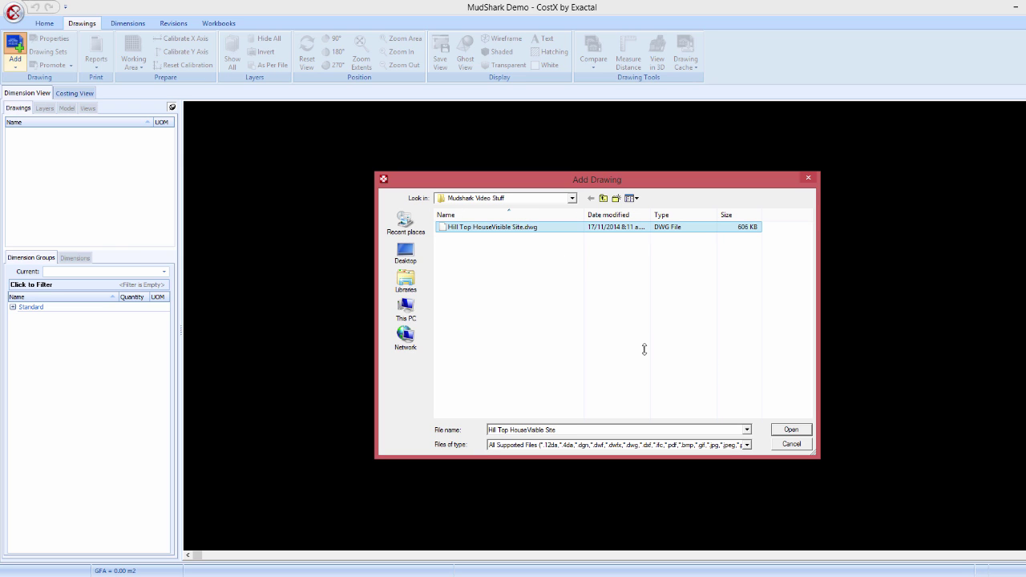
left_click(804, 429)
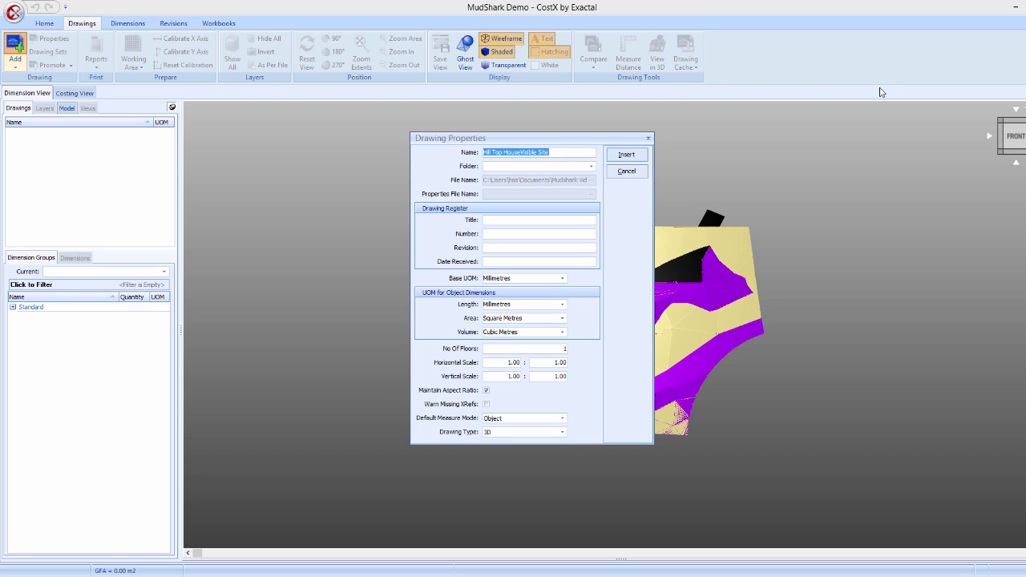
left_click(626, 154)
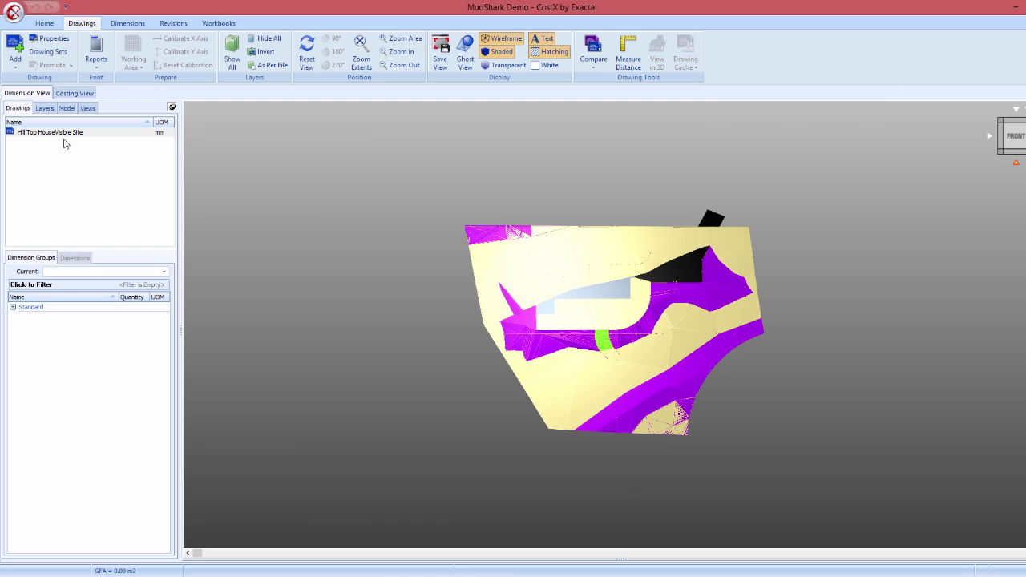
left_click(62, 134)
left_click(64, 108)
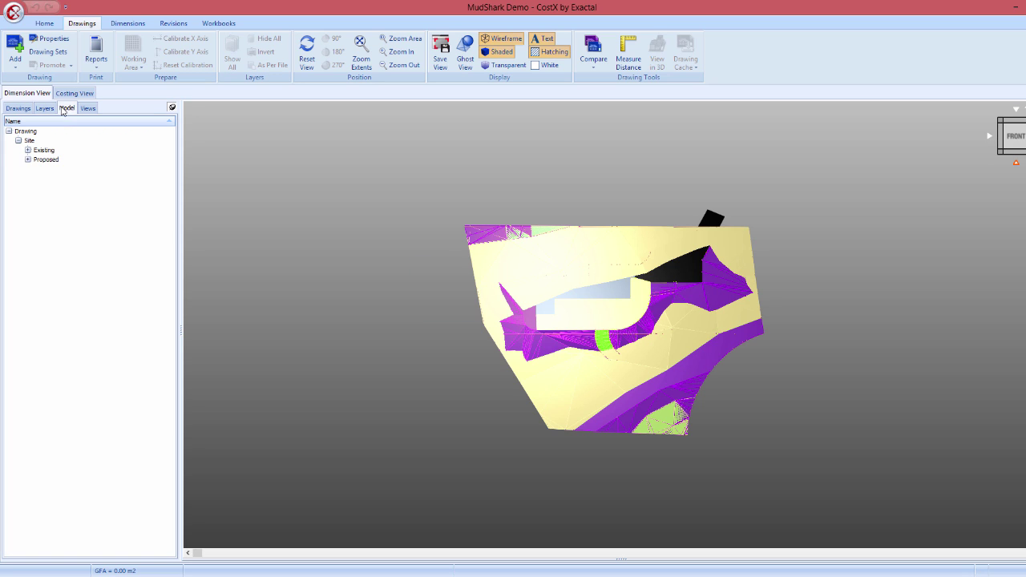
Step: Expand Existing > Stripping Volume and isolate the stripped Sand and Topsoil
left_click(28, 150)
left_click(37, 159)
left_click(47, 168)
left_click(68, 177)
left_click(71, 188)
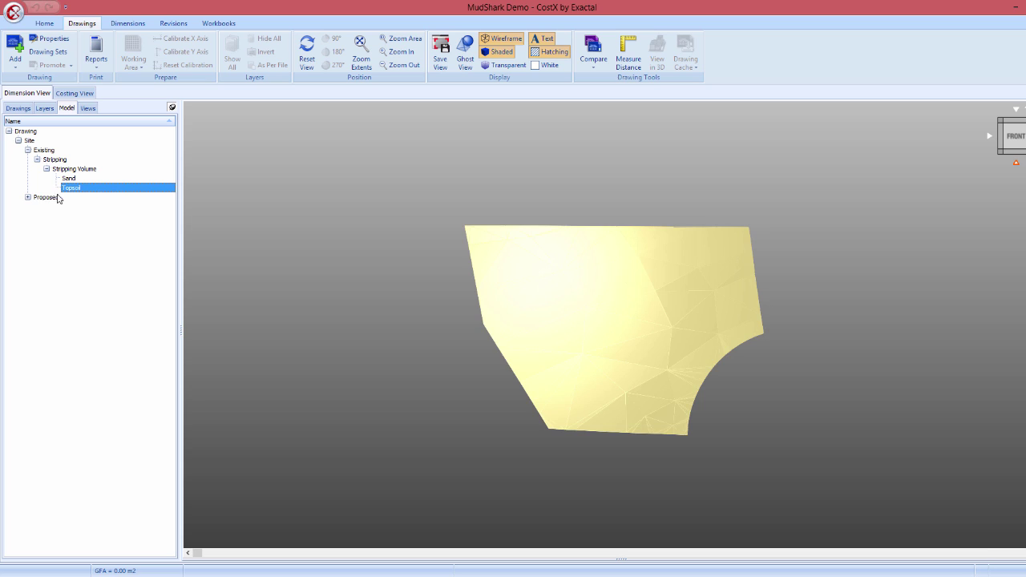
Step: Expand Proposed Built Structures, isolating Drive Way asphalt and House slab and sand, then open the Schedule
left_click(27, 197)
left_click(62, 207)
left_click(38, 206)
left_click(46, 215)
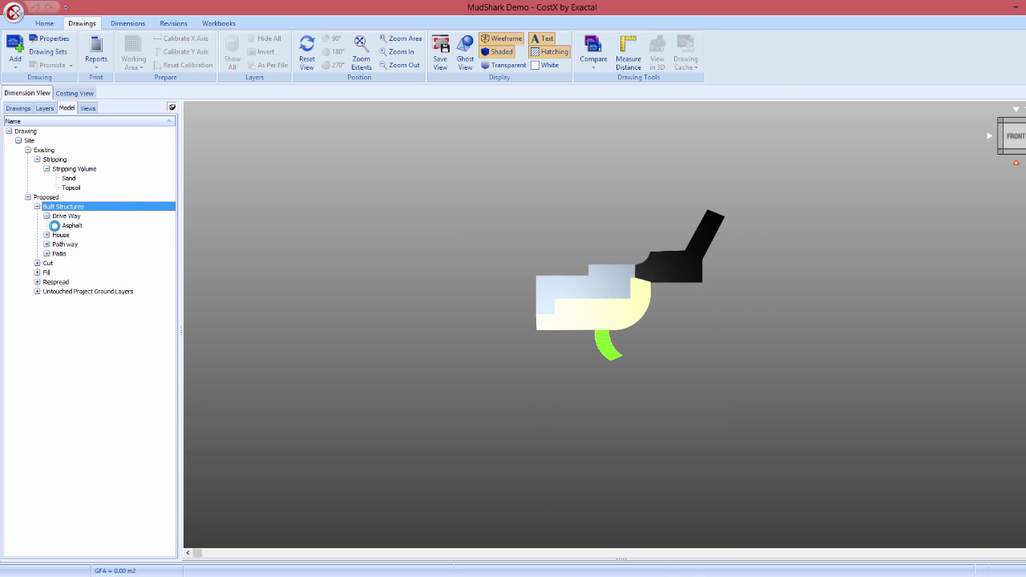
left_click(72, 225)
left_click(47, 235)
left_click(68, 244)
left_click(68, 253)
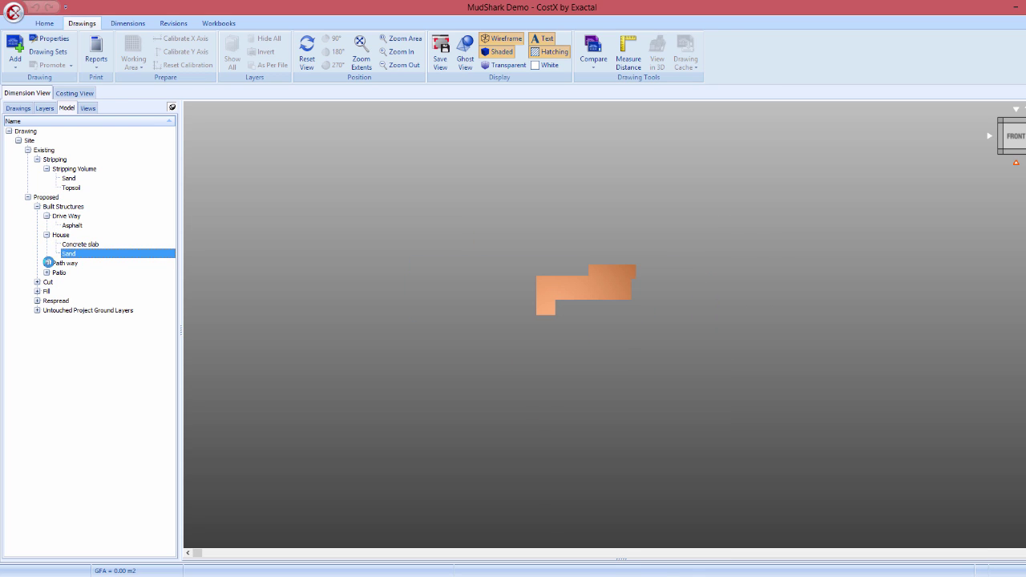
left_click(127, 23)
left_click(159, 39)
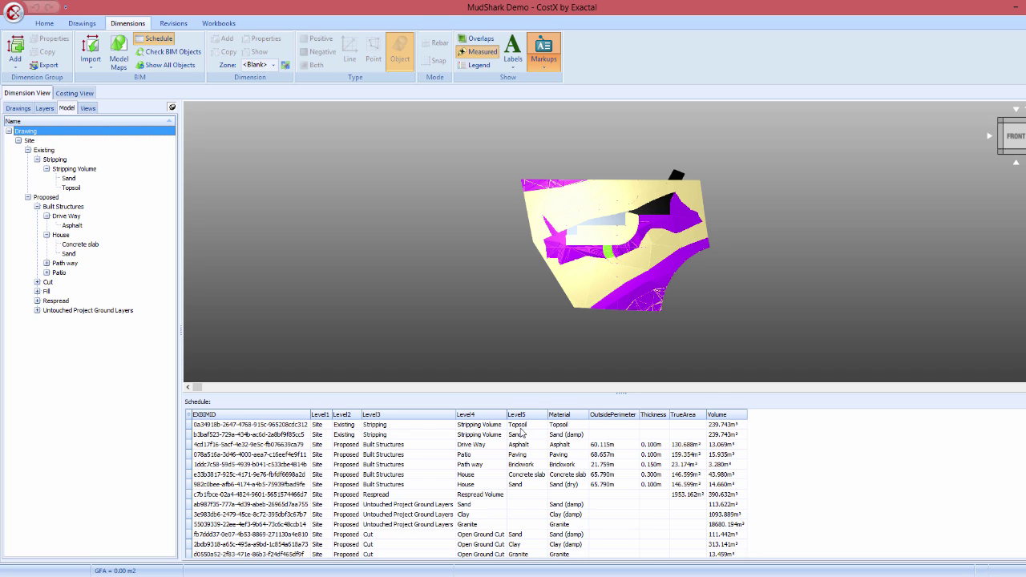
Step: Highlight each schedule object in the model, from stripping topsoil and sand through slab, respread and ground sand
left_click(389, 428)
left_click(394, 434)
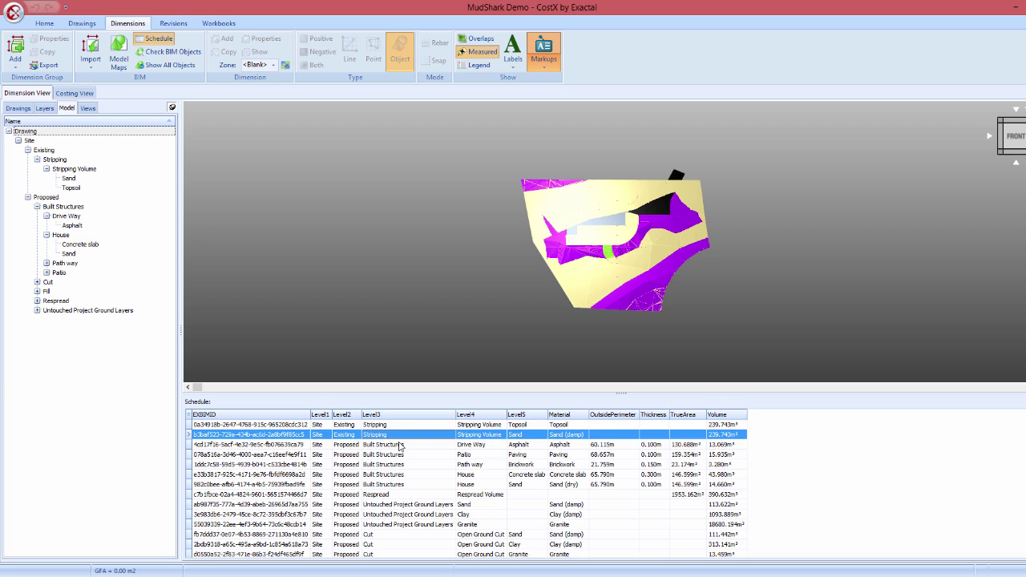
left_click(401, 445)
left_click(404, 455)
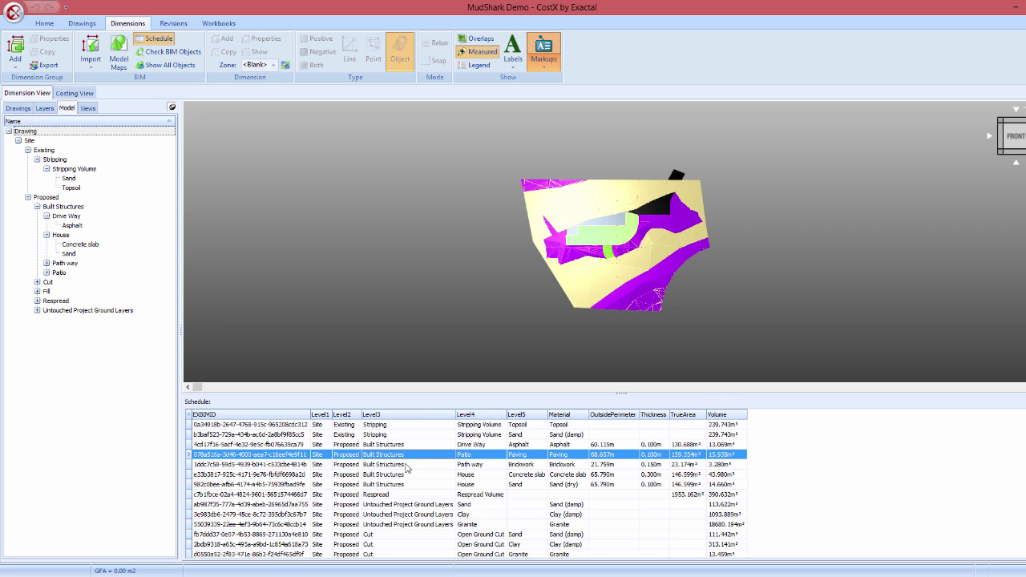
left_click(406, 466)
left_click(406, 474)
left_click(406, 484)
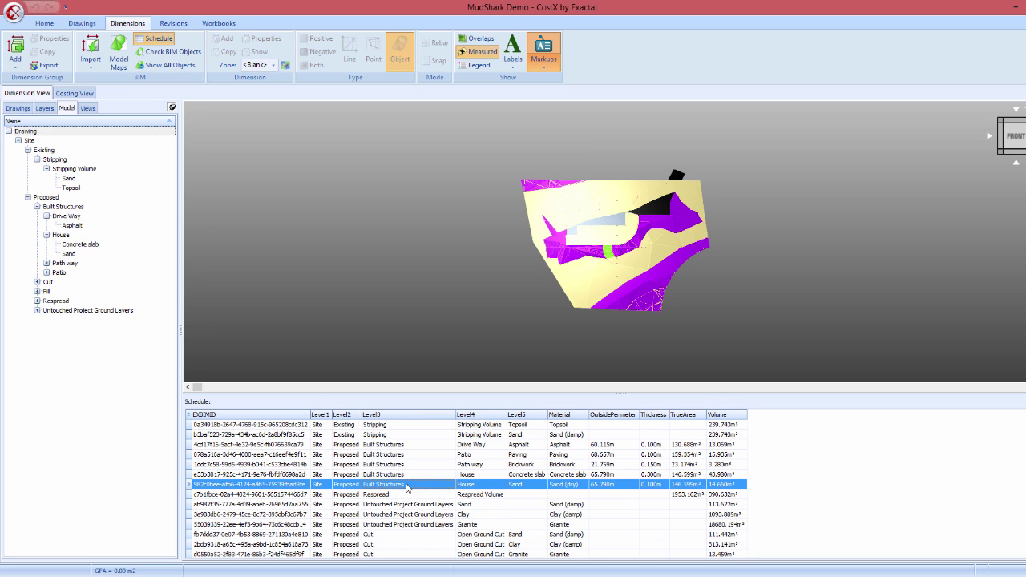
left_click(405, 494)
left_click(397, 506)
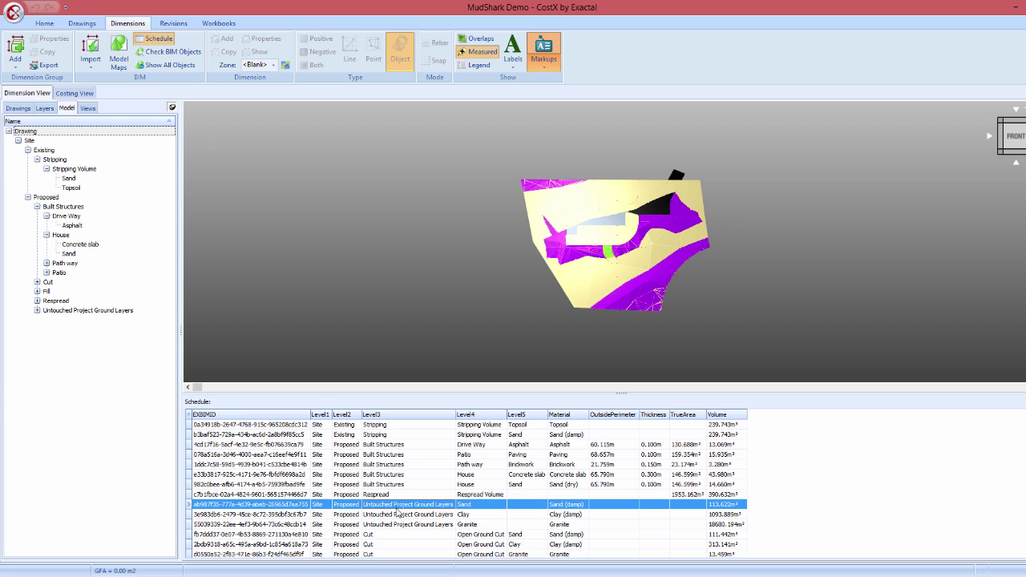
Step: Isolate the House concrete slab on the Hill Top HouseVisible Site drawing, then show all objects again
left_click(19, 109)
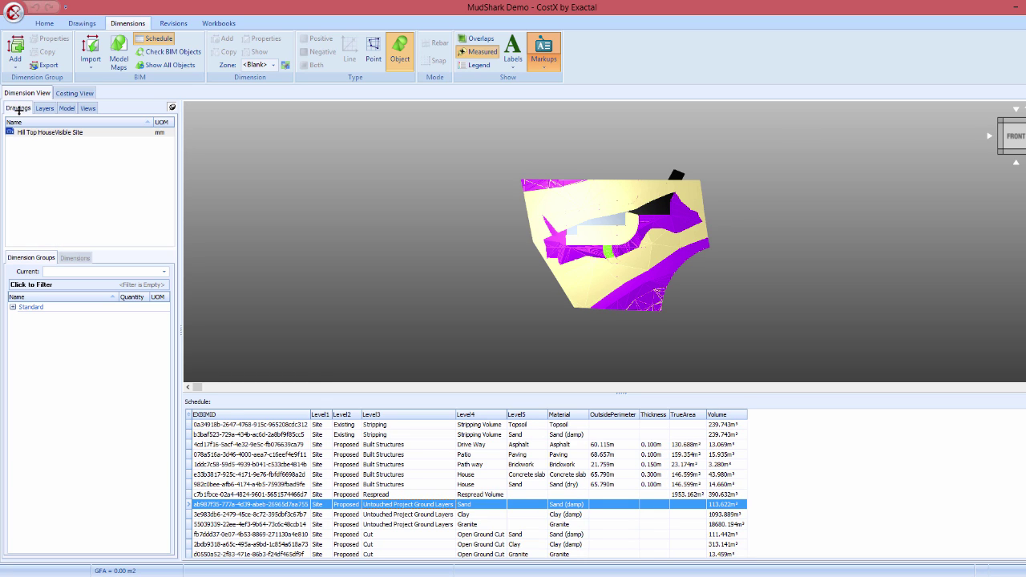
left_click(37, 132)
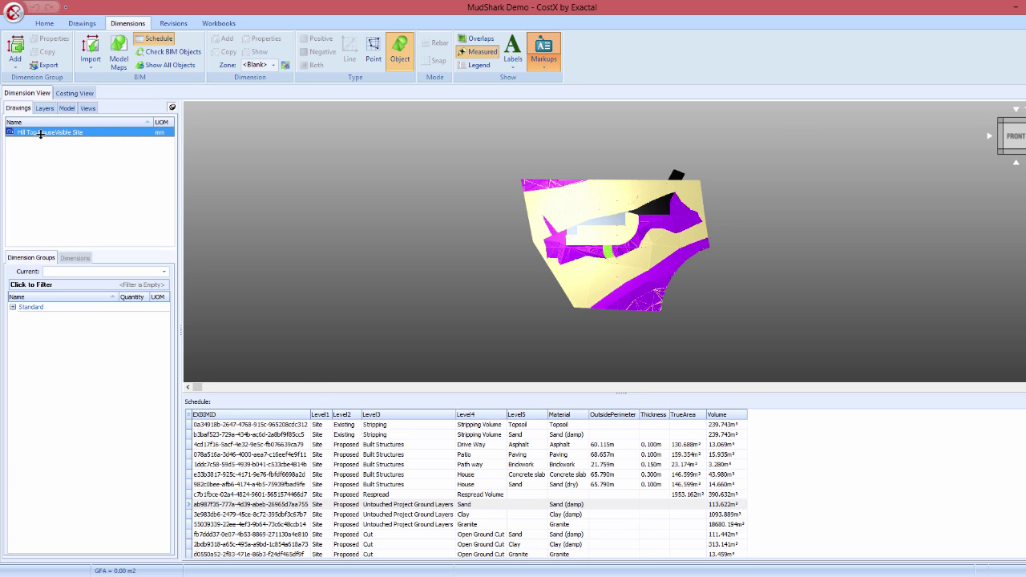
right_click(529, 478)
left_click(572, 455)
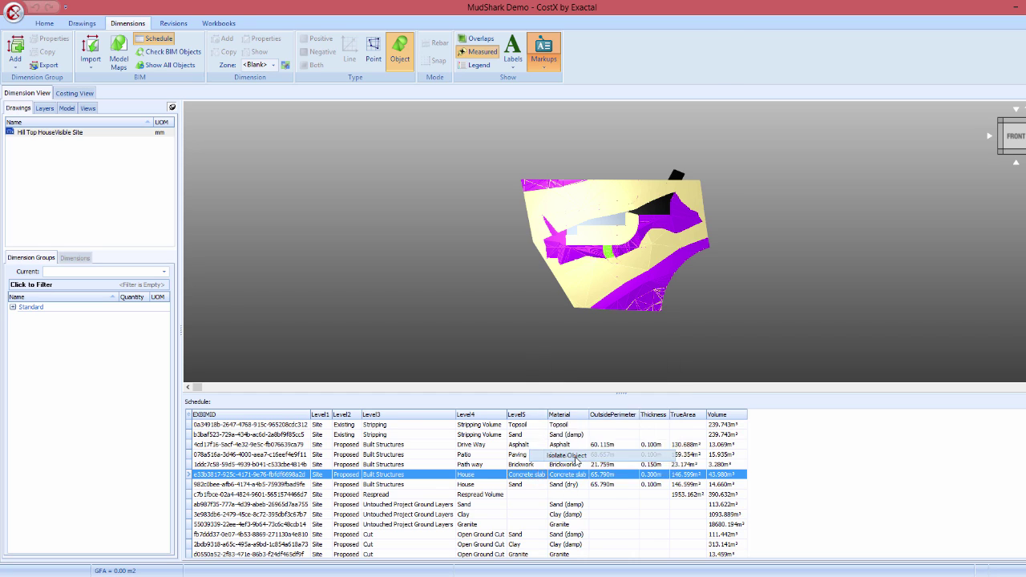
left_click(540, 431)
left_click(624, 252)
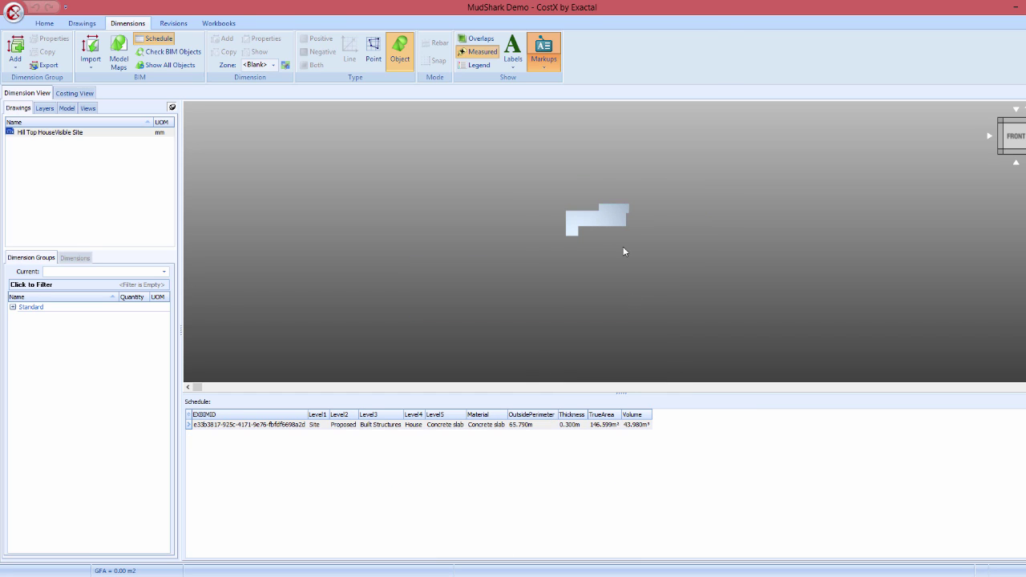
left_click(179, 67)
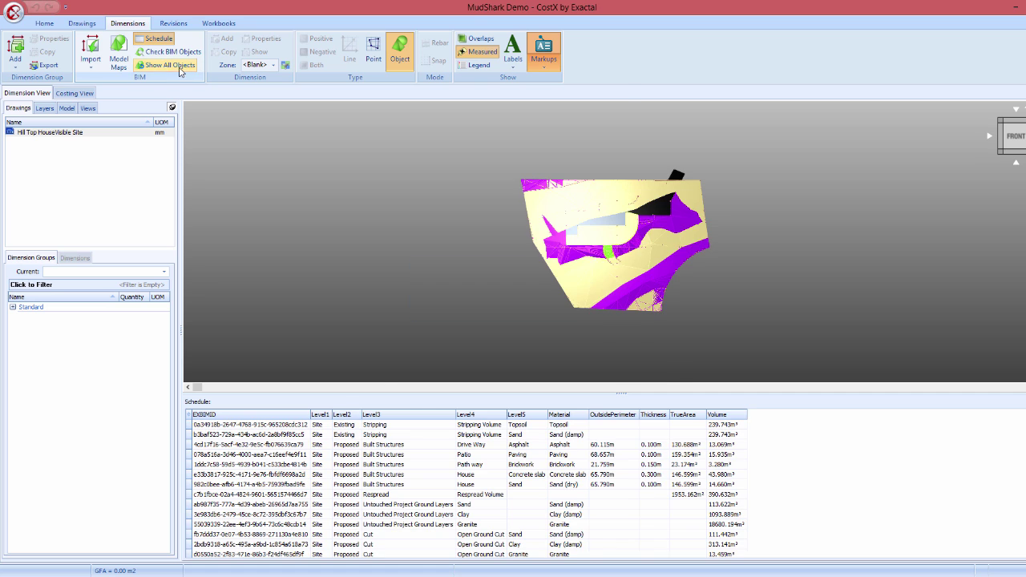
Step: Hide the schedule and import BIM quantities with the BIM Import Mudshark General.xslt template
double_click(395, 392)
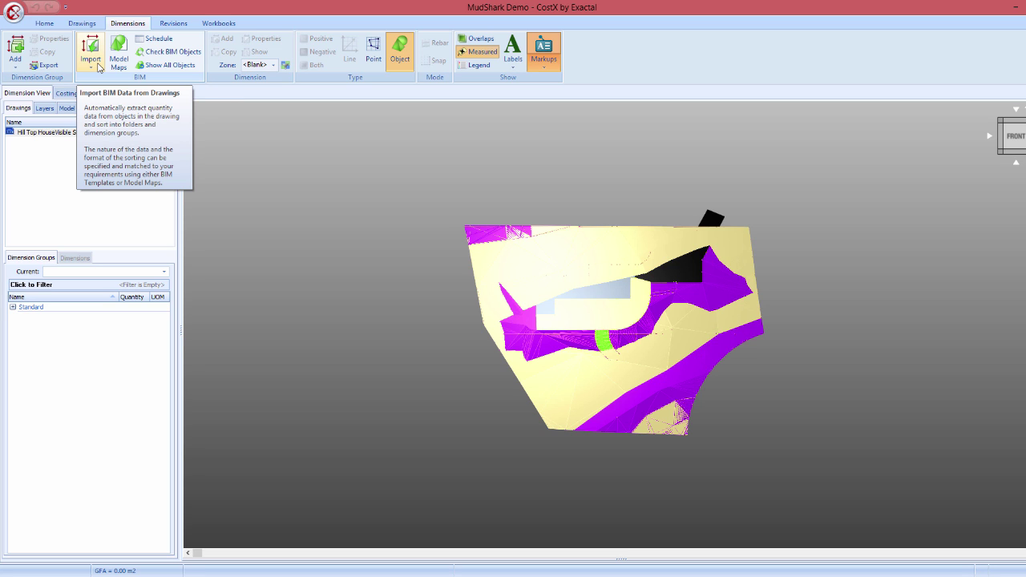
left_click(99, 67)
left_click(121, 83)
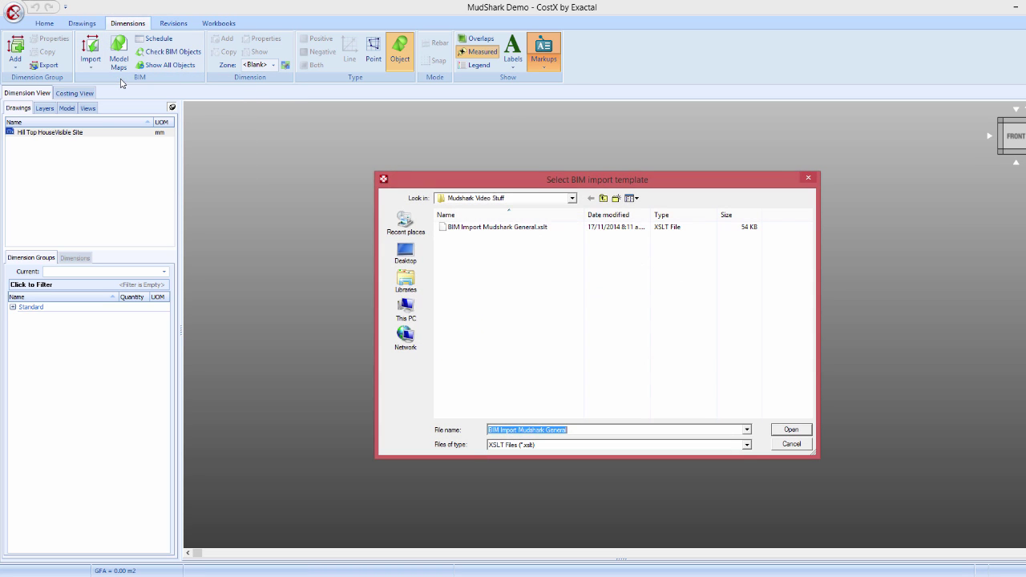
left_click(491, 227)
left_click(790, 430)
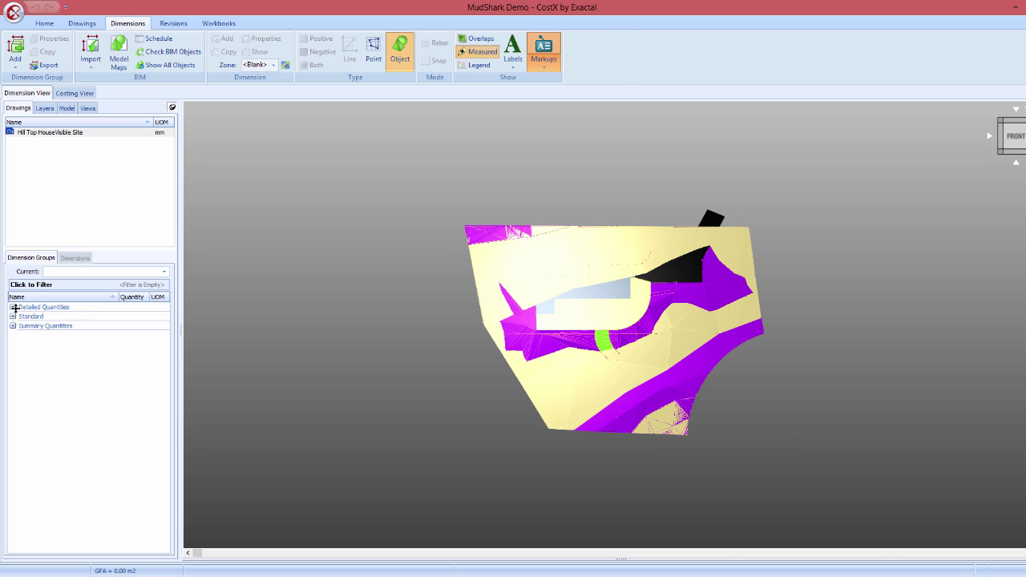
Step: Expand Detailed Quantities (Site - Existing, Site - Proposed) and Summary Quantities totals by material and type
left_click(13, 307)
left_click(20, 317)
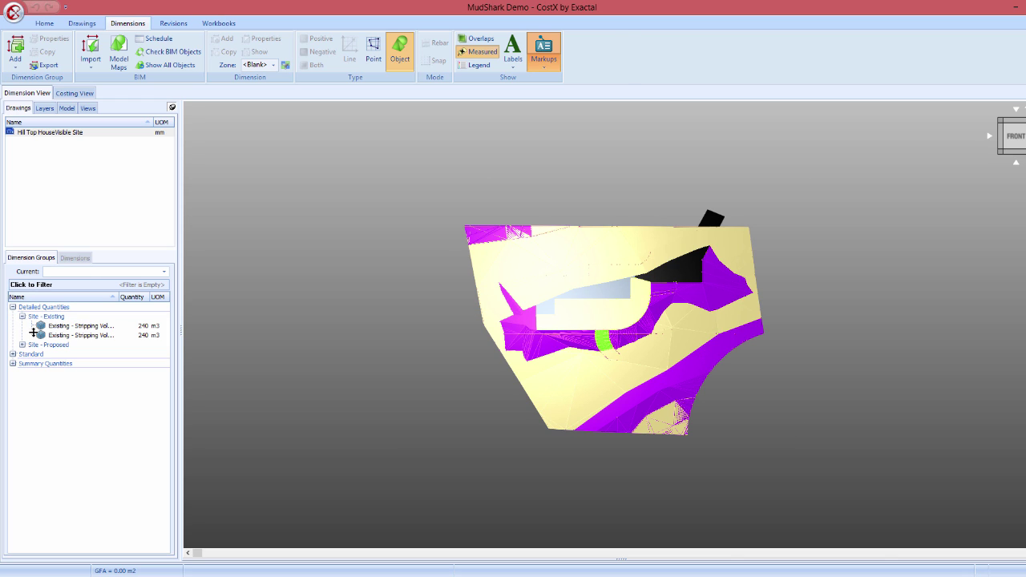
left_click(23, 344)
scroll(44, 374, "down", 3)
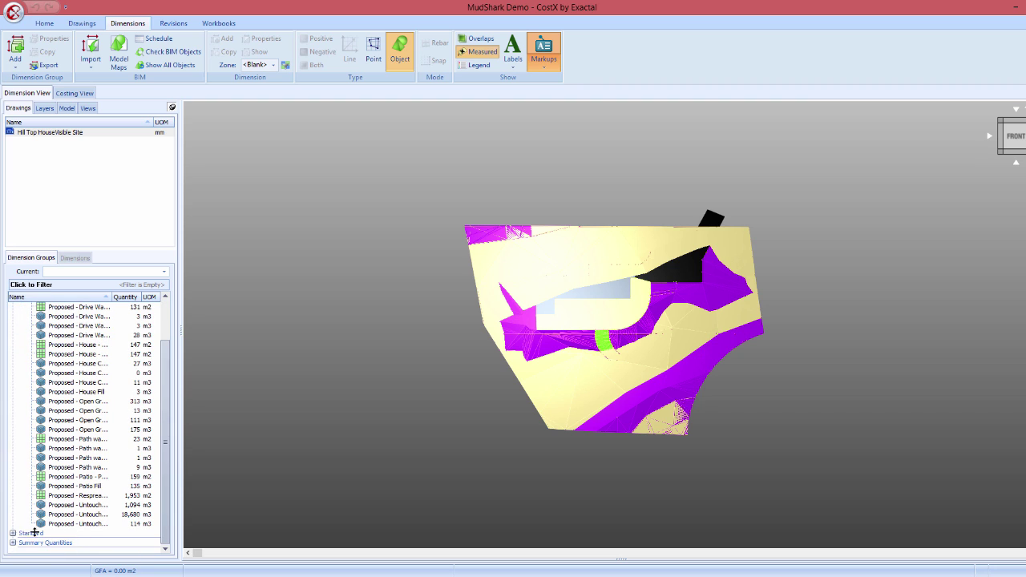
left_click(11, 542)
left_click(23, 533)
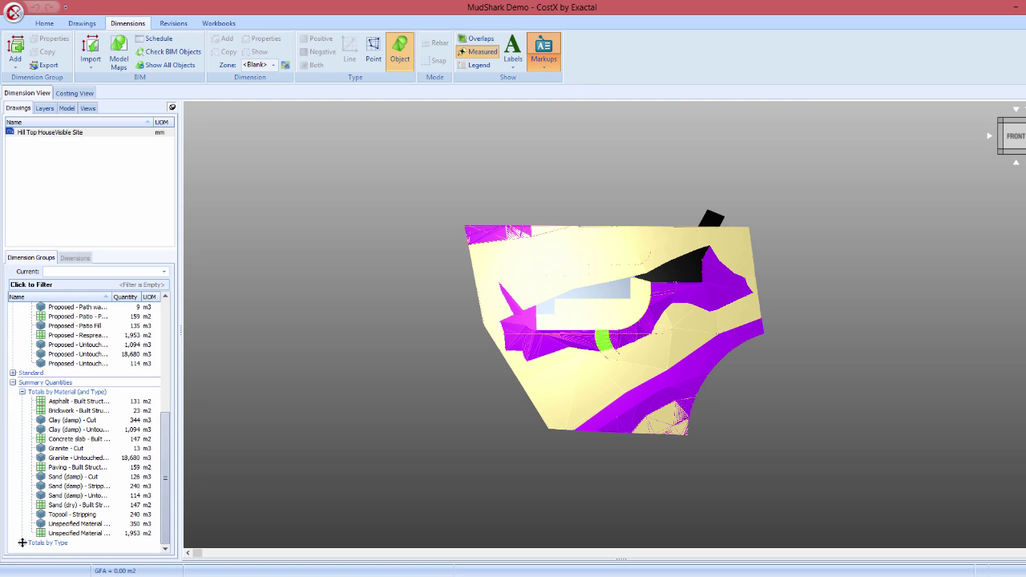
left_click(22, 543)
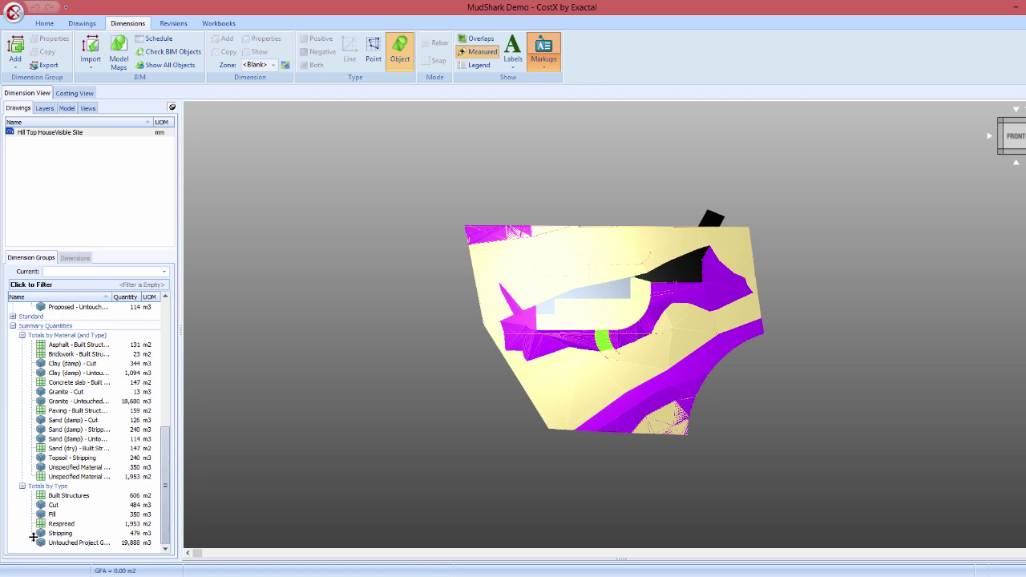
left_click(119, 54)
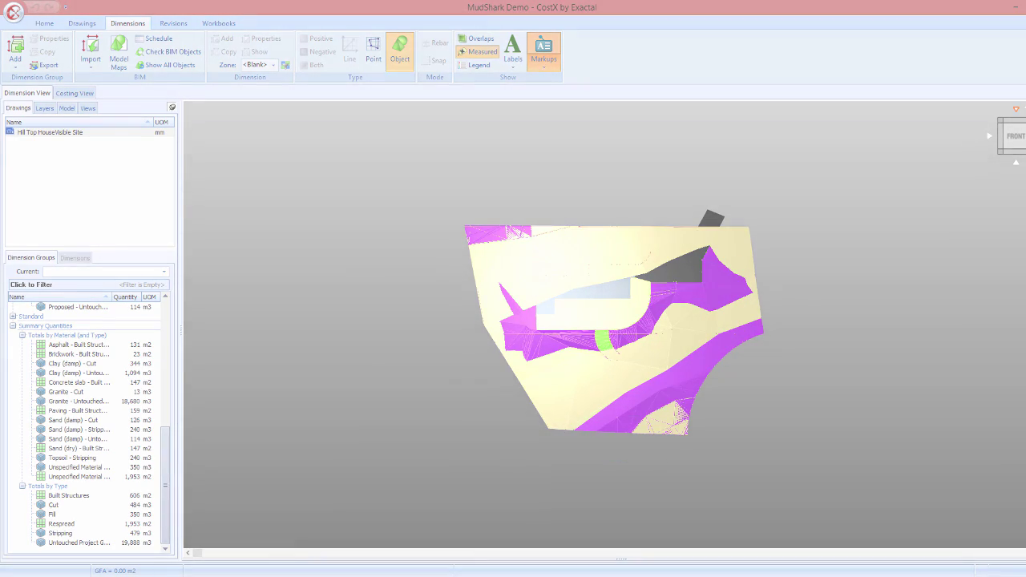